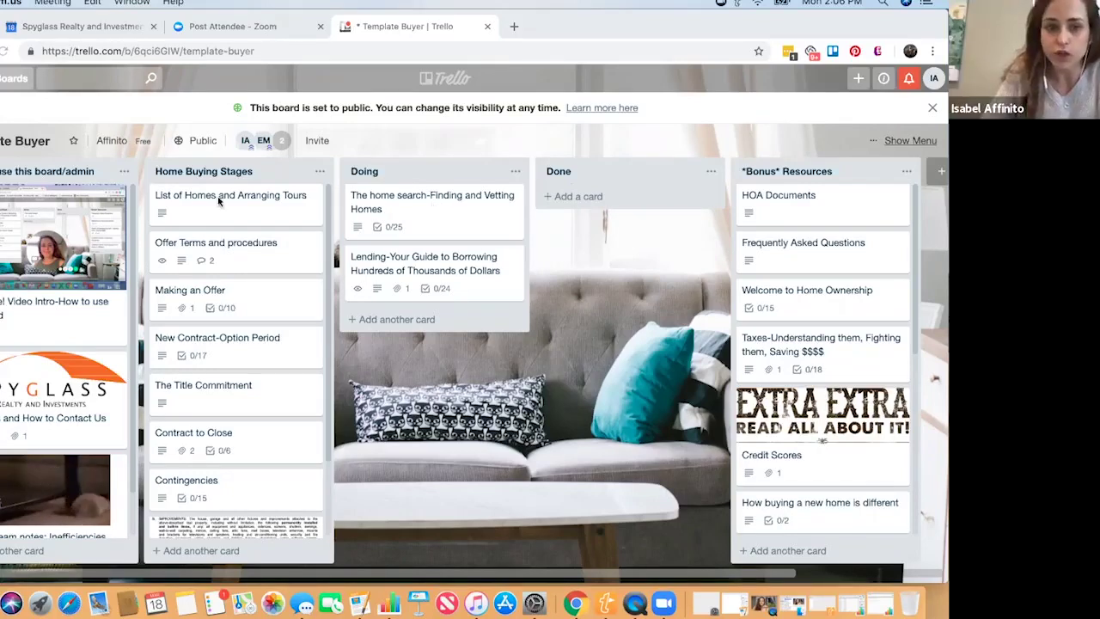
# Move "List of Homes and Arranging Tours" from Home Buying Stages through Doing to Done, and the home search card from Doing to Done.
pyautogui.moveTo(221, 201); pyautogui.dragTo(393, 201)
pyautogui.moveTo(247, 198); pyautogui.dragTo(436, 178)
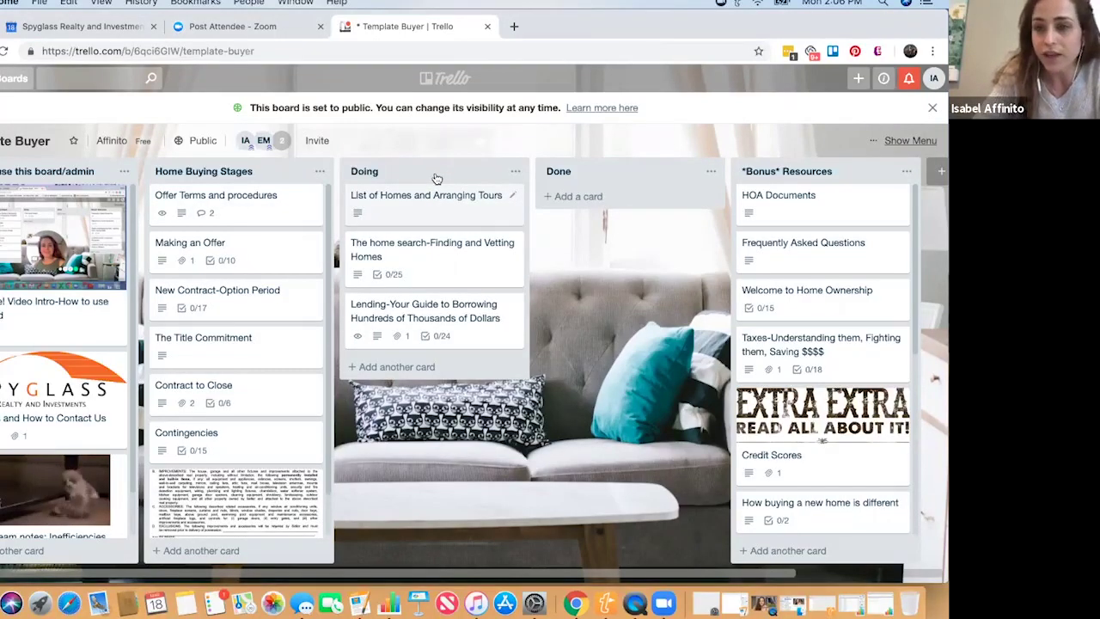
pyautogui.moveTo(418, 197); pyautogui.dragTo(619, 200)
pyautogui.moveTo(451, 208); pyautogui.dragTo(606, 250)
# Move the "Offer Terms and procedures", "Making an Offer" and "New Contract-Option Period" cards from Home Buying Stages to the top of Doing.
pyautogui.moveTo(241, 196); pyautogui.dragTo(413, 199)
pyautogui.moveTo(240, 192); pyautogui.dragTo(454, 183)
pyautogui.moveTo(269, 212); pyautogui.dragTo(459, 206)
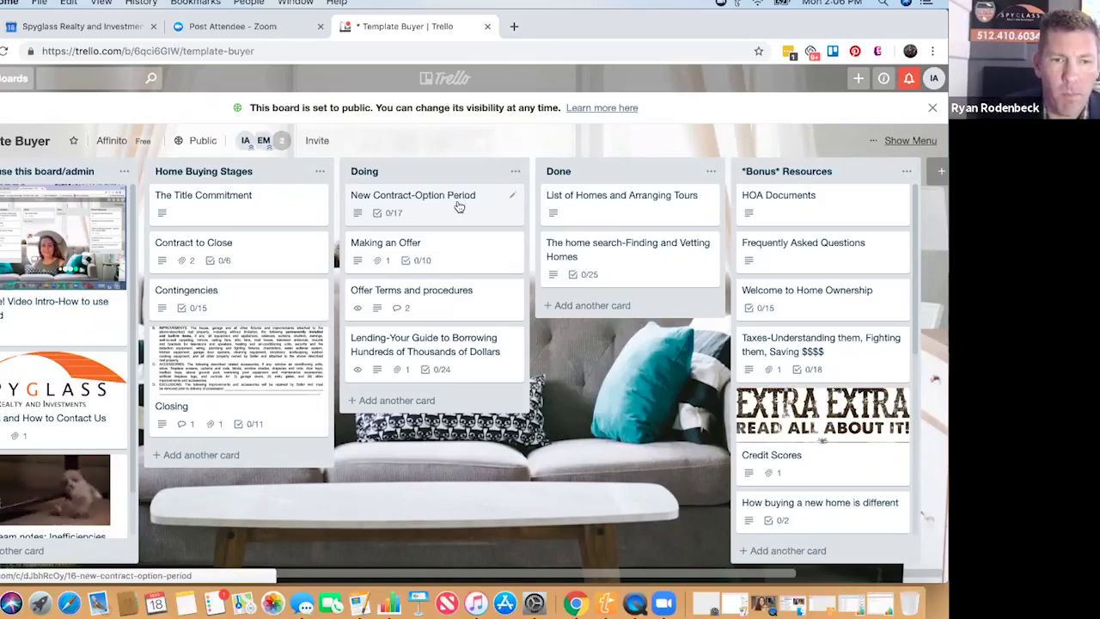
# Review the Home Search and "Vetting a House You Like" checklists on the home search card in Done, and close the card.
pyautogui.click(626, 252)
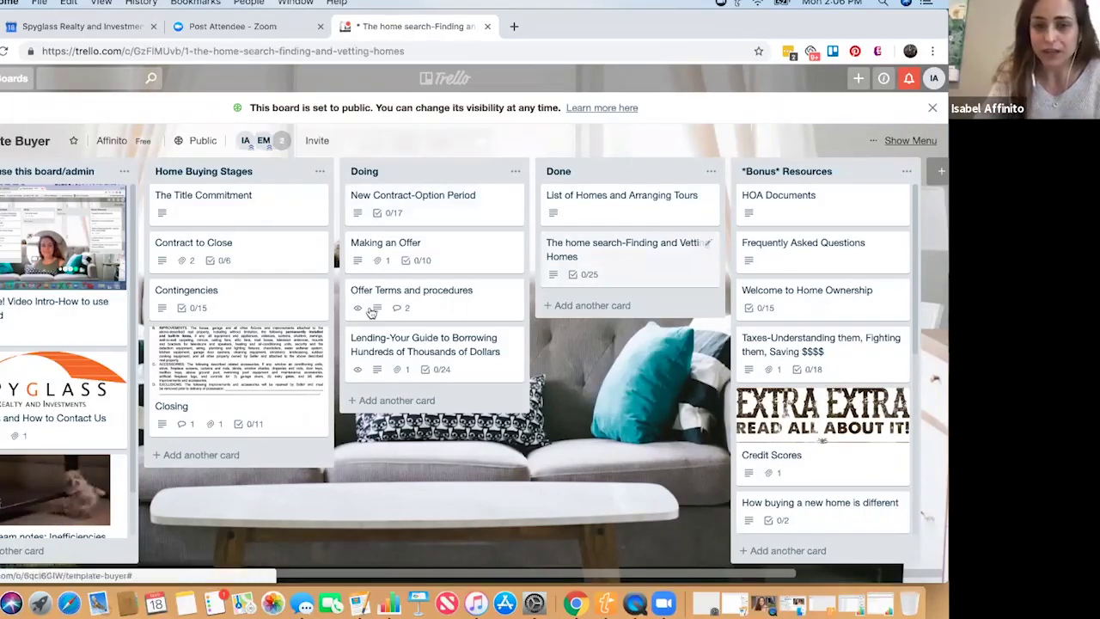
pyautogui.scroll(-3, 344, 387)
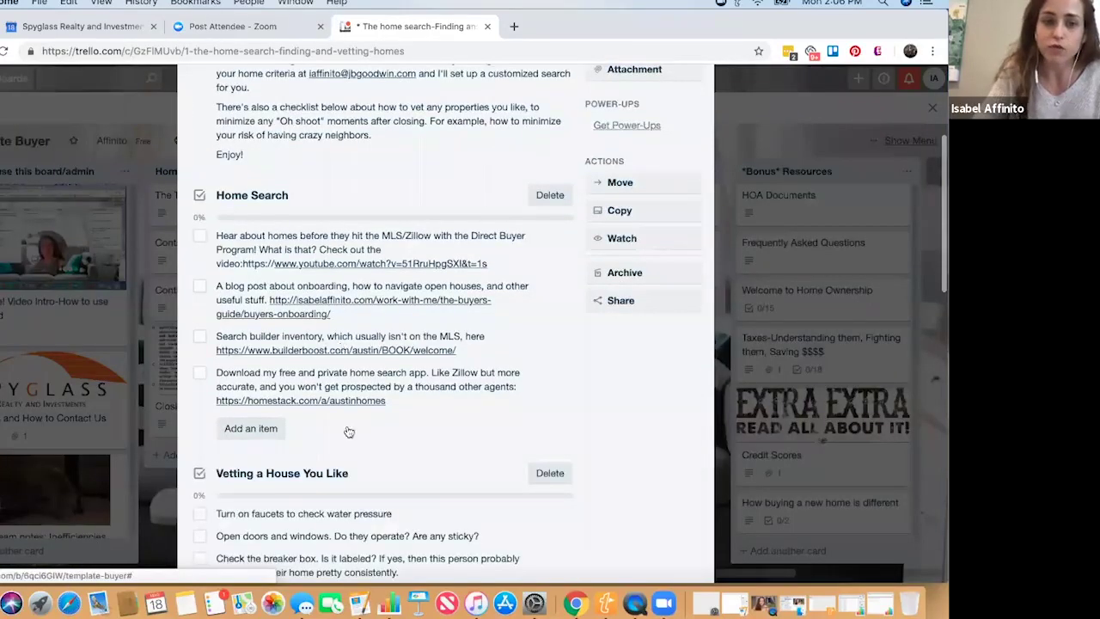
pyautogui.scroll(-3, 348, 430)
pyautogui.scroll(-3, 348, 429)
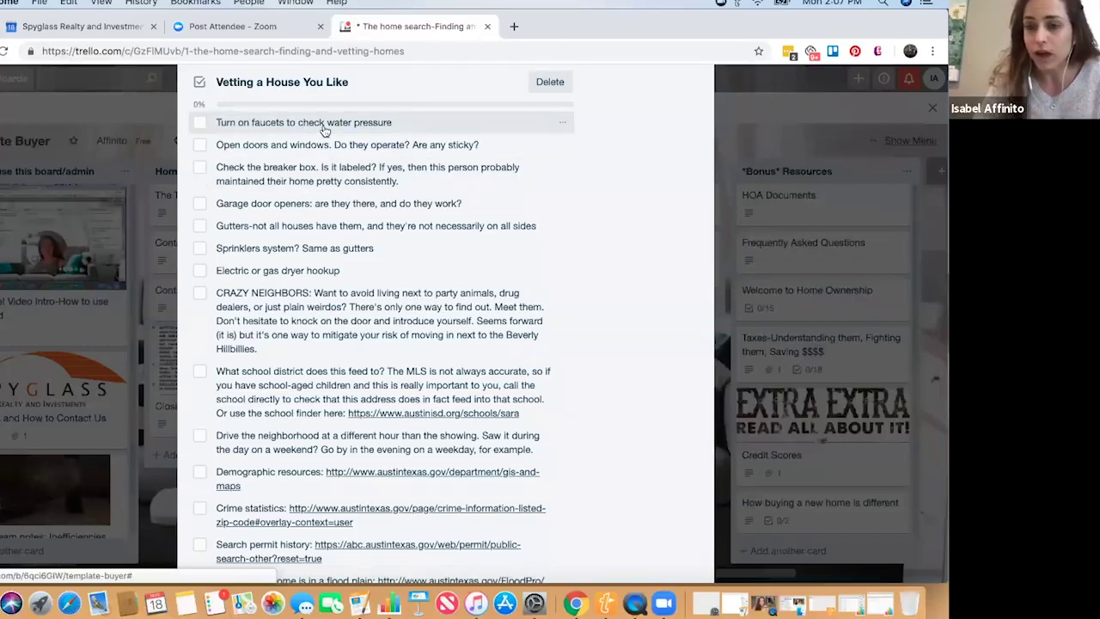
pyautogui.scroll(1, 325, 129)
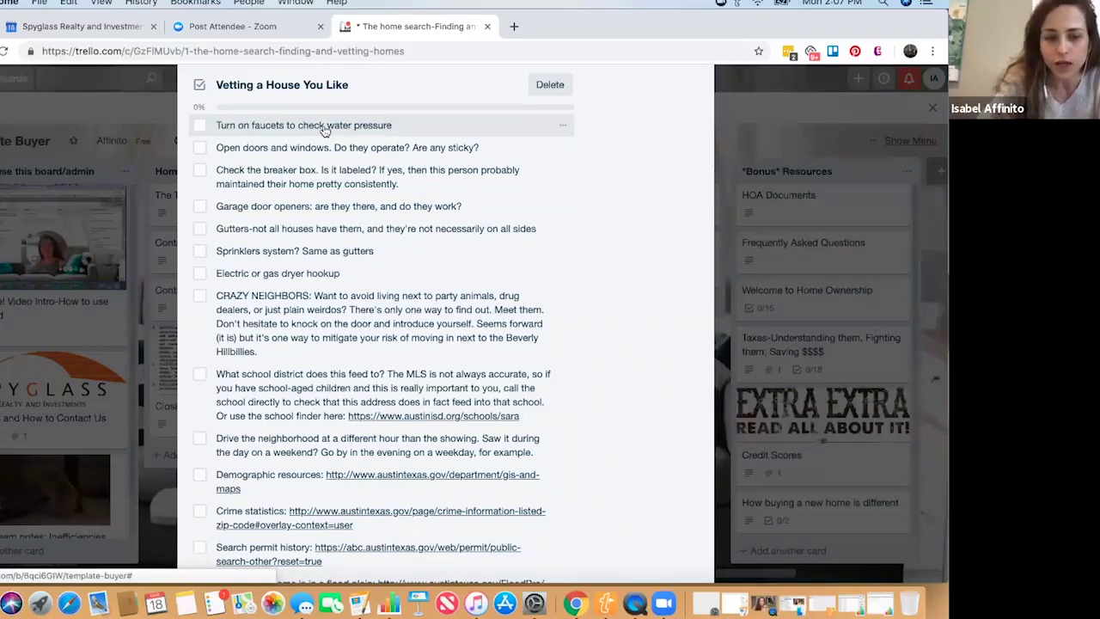
pyautogui.scroll(10, 446, 203)
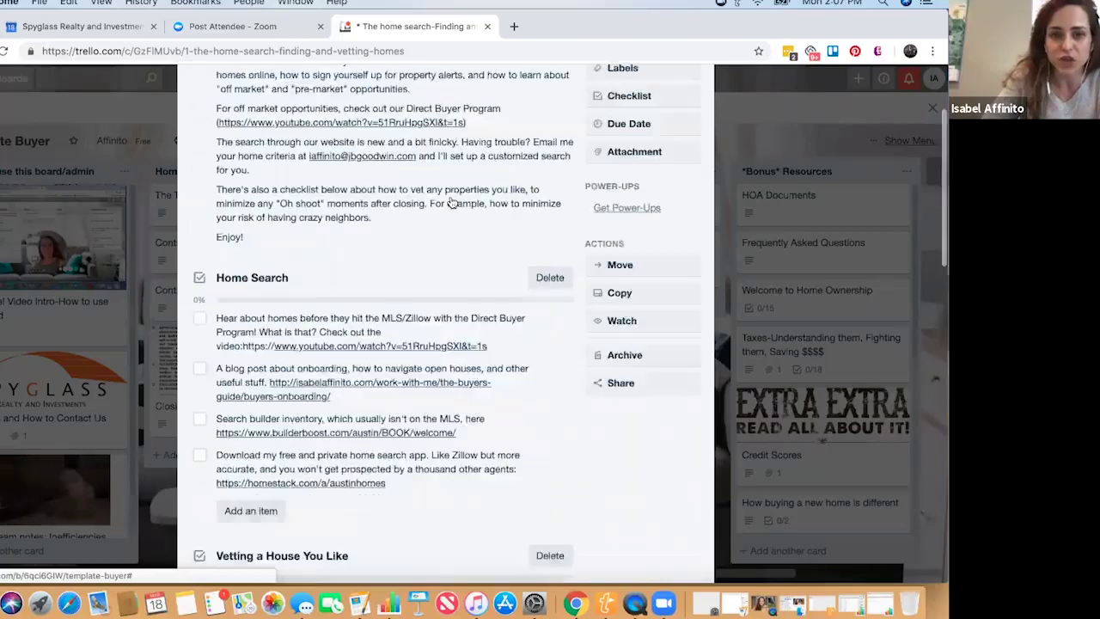
pyautogui.click(697, 116)
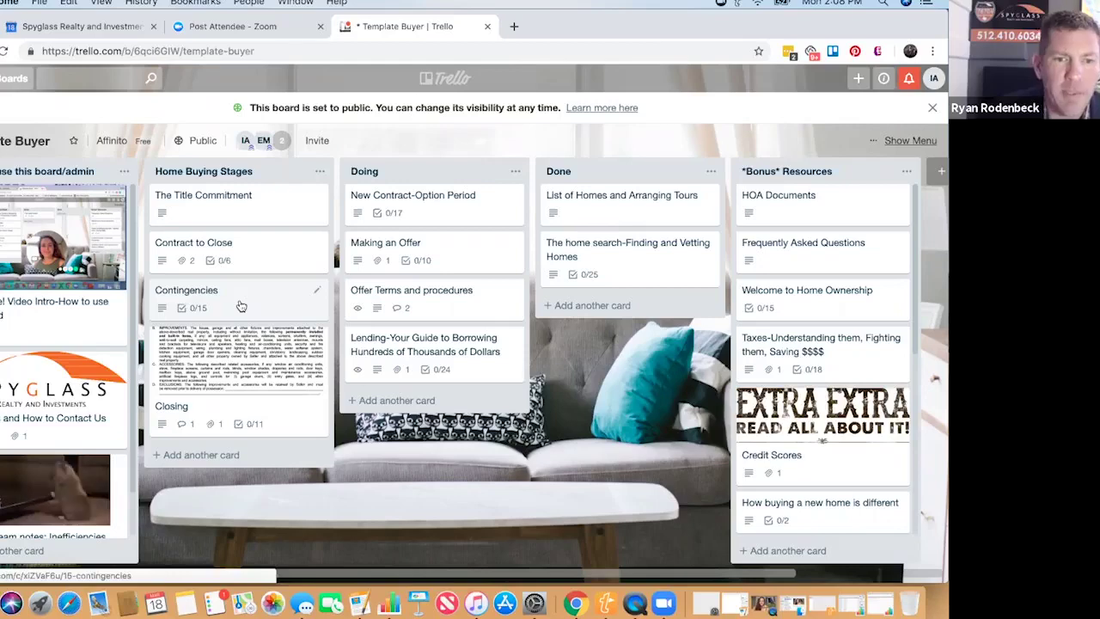
# Read through the Title Commitment card's description and its title guide links, and close the card.
pyautogui.click(239, 208)
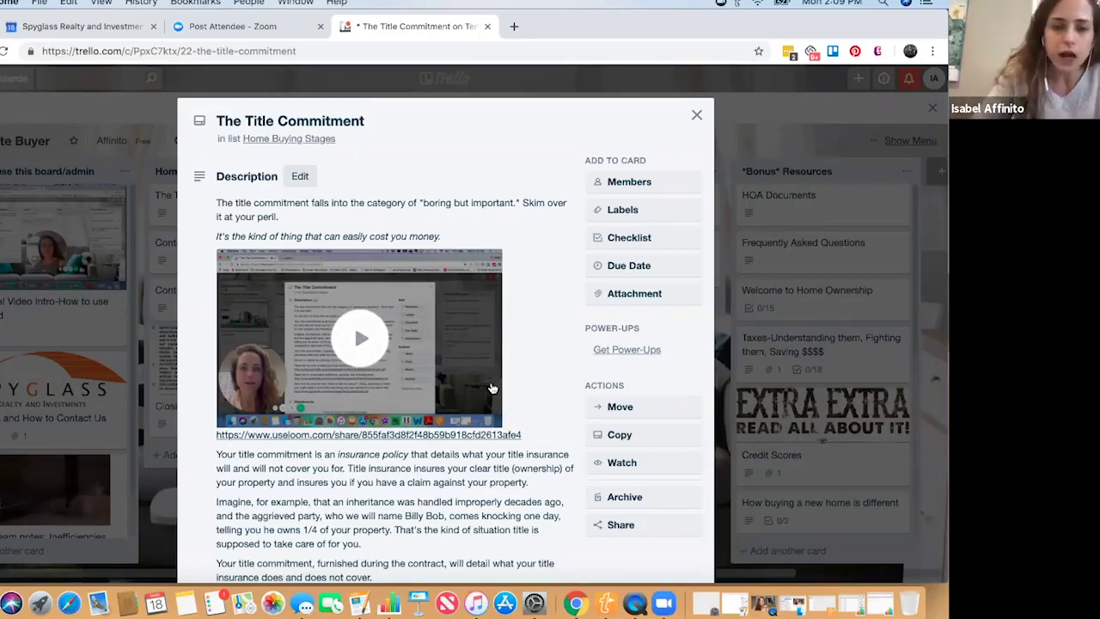
pyautogui.scroll(-2, 491, 388)
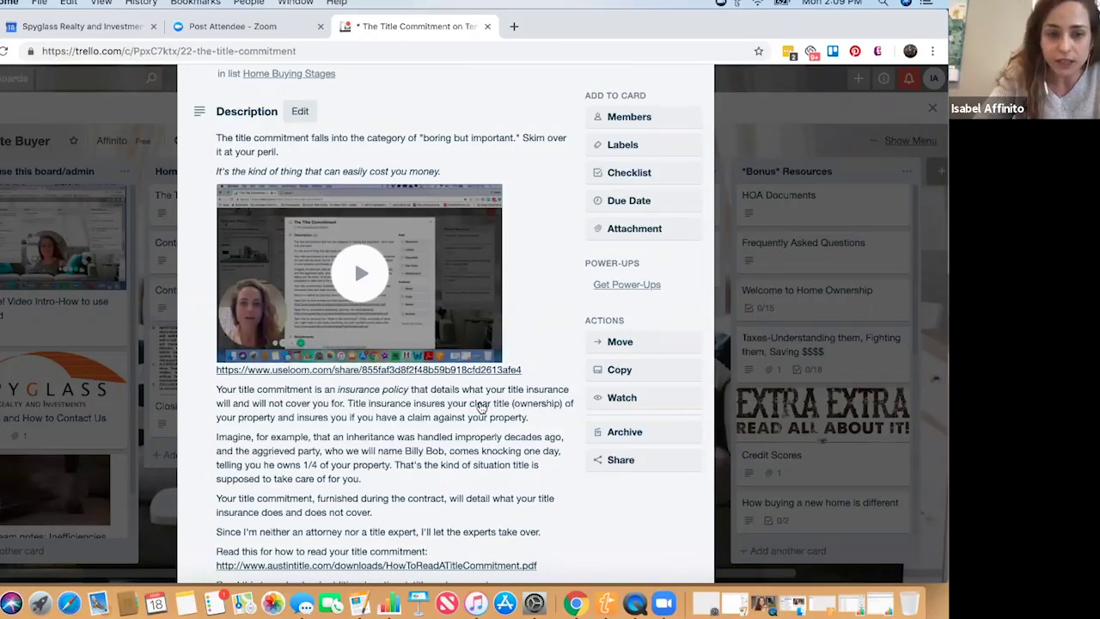
pyautogui.scroll(-4, 481, 407)
pyautogui.scroll(-4, 249, 216)
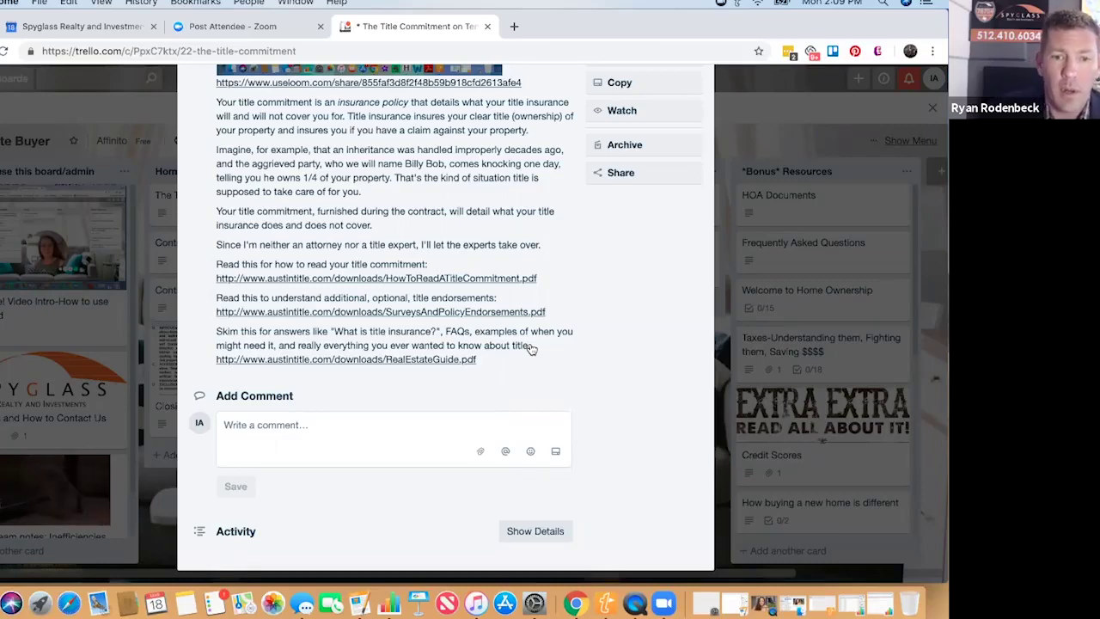
pyautogui.scroll(8, 292, 236)
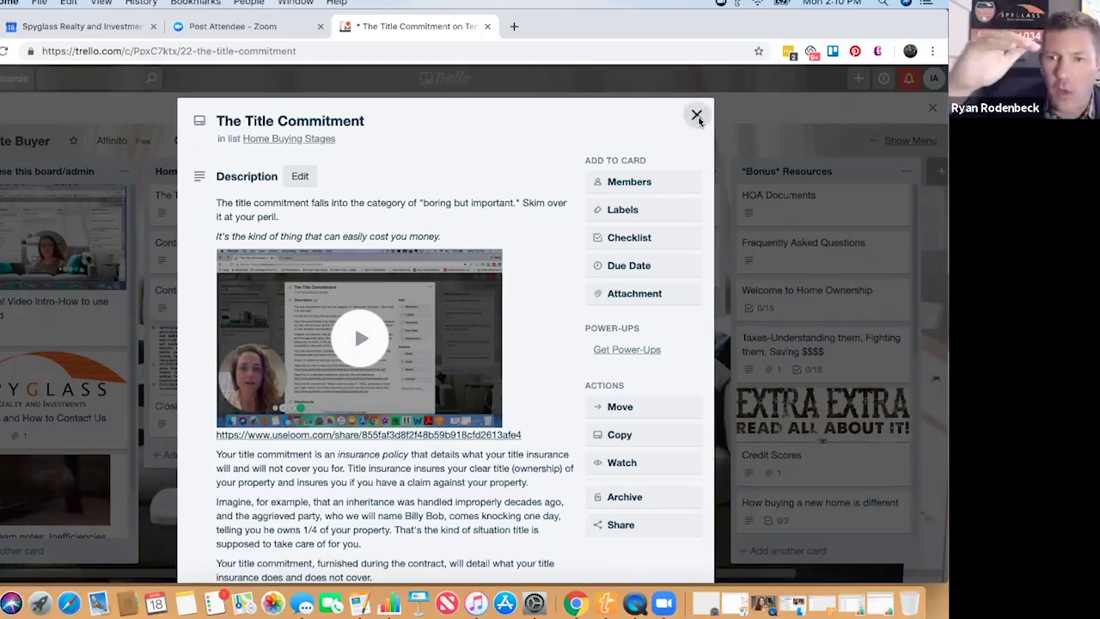
pyautogui.click(696, 114)
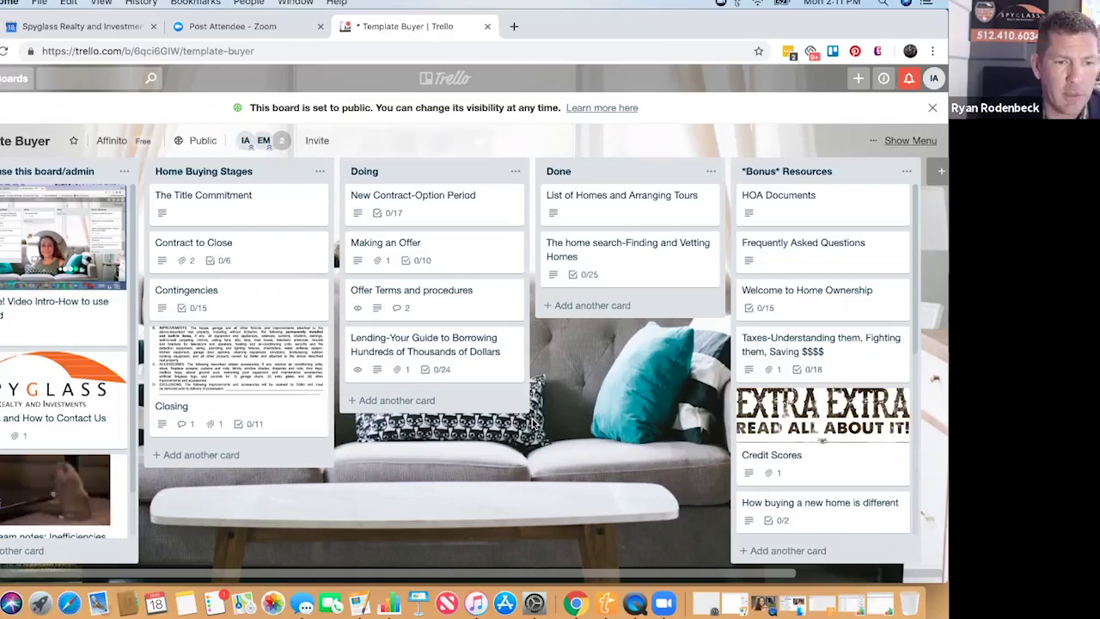
# Check the Contract to Close card, and review the checklist of contract dates on the Contingencies card before closing it.
pyautogui.click(258, 252)
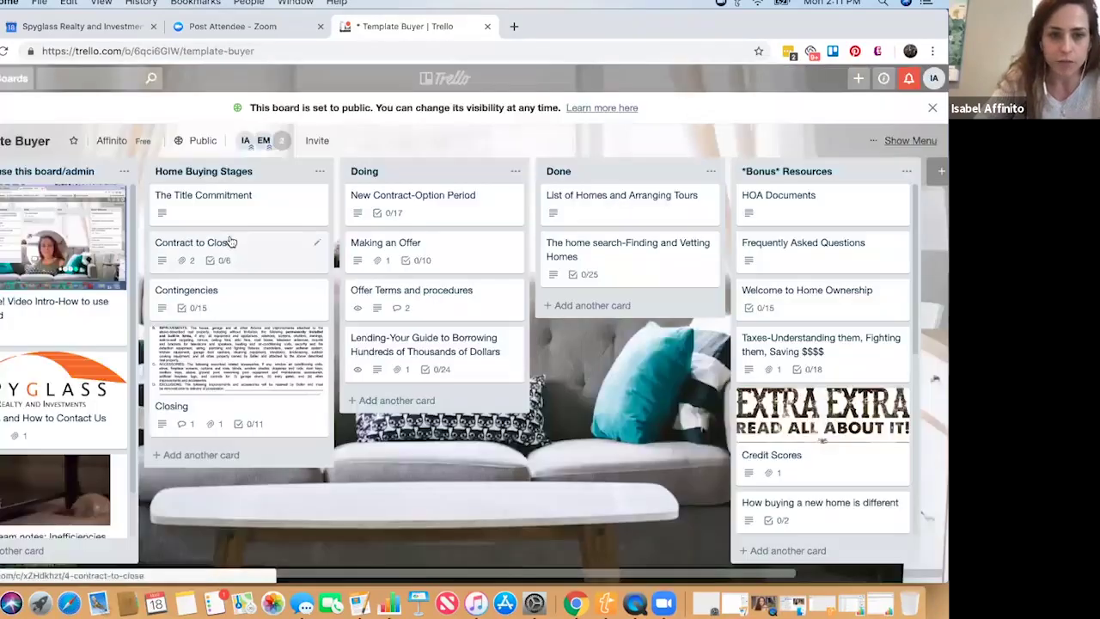
pyautogui.click(696, 115)
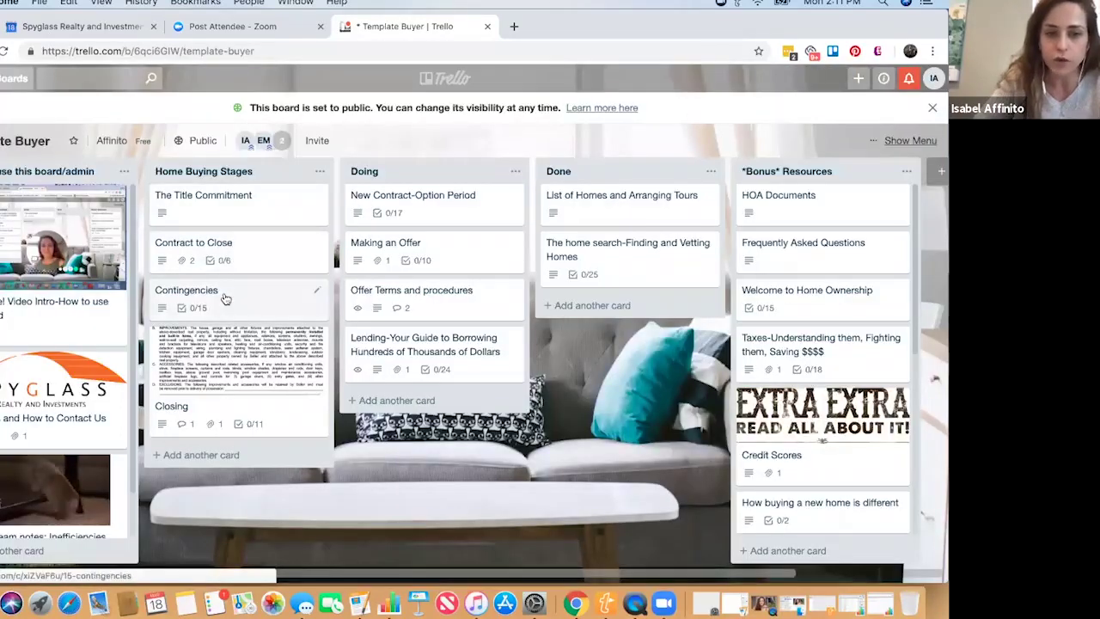
pyautogui.click(226, 299)
pyautogui.scroll(-4, 450, 388)
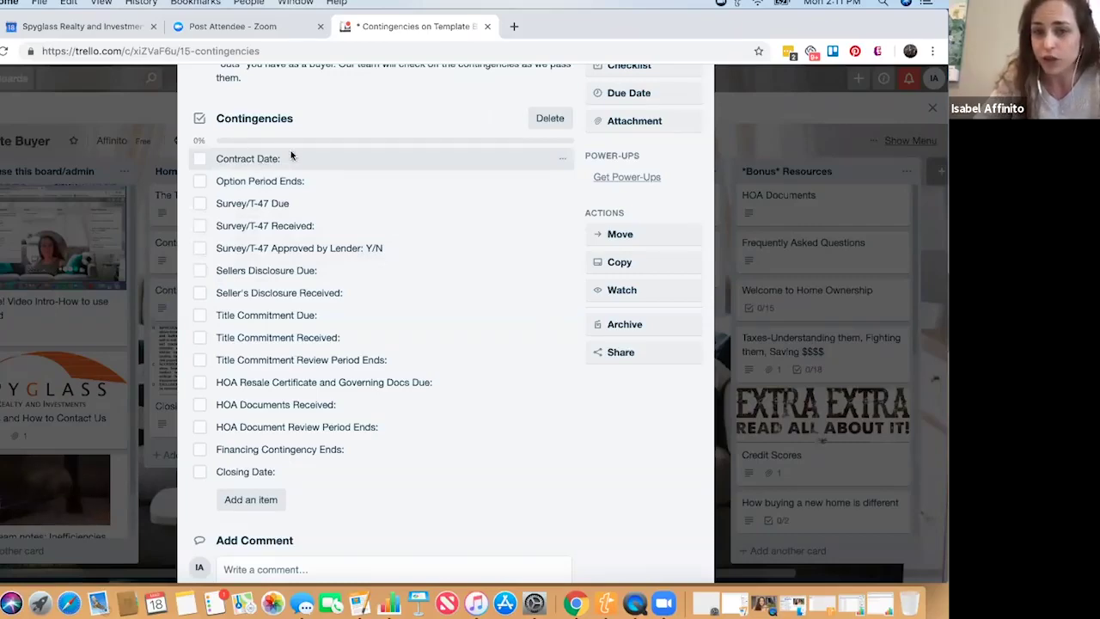
pyautogui.scroll(4, 290, 155)
pyautogui.press('Escape')
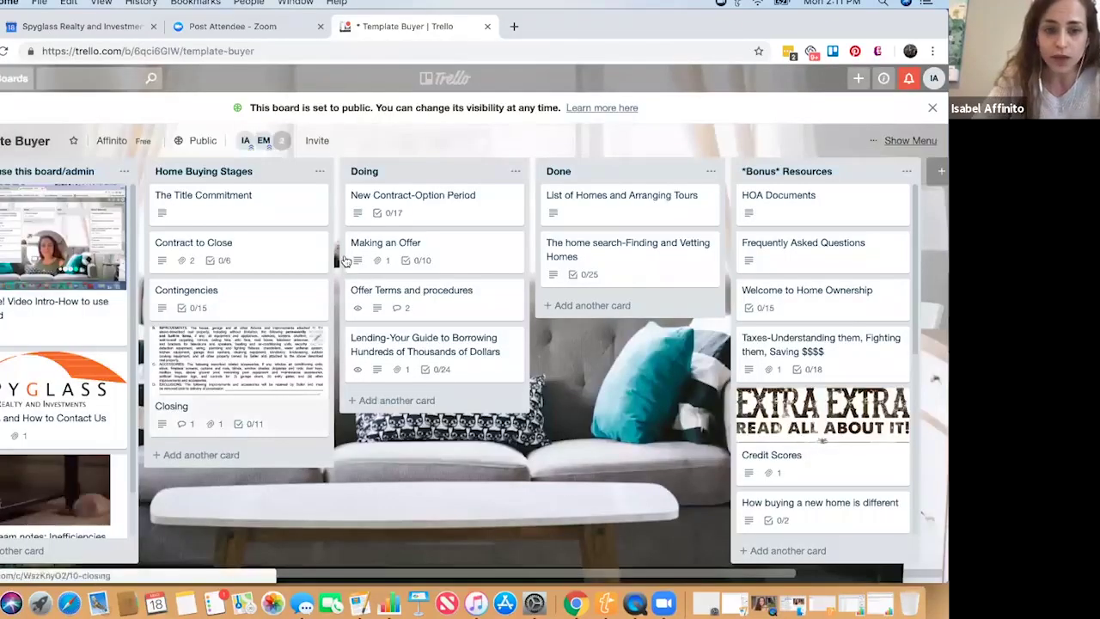
# Review the Closing card's attachment and its "Important Stuff for Closing Day" checklist, and close the card.
pyautogui.click(258, 411)
pyautogui.scroll(-10, 369, 289)
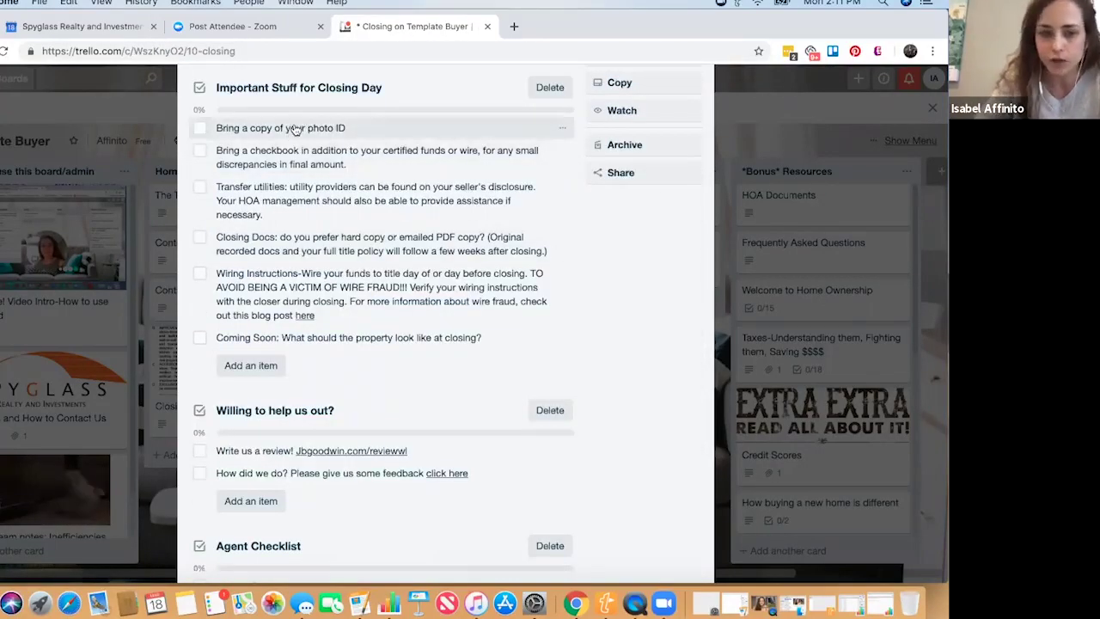
pyautogui.scroll(4, 295, 129)
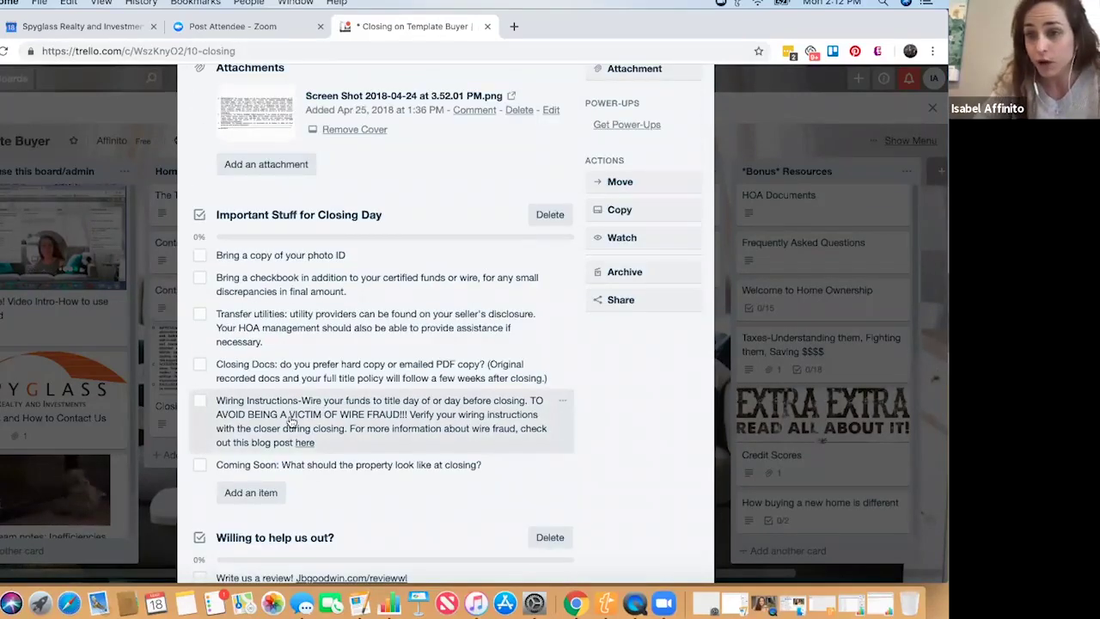
pyautogui.scroll(1, 290, 422)
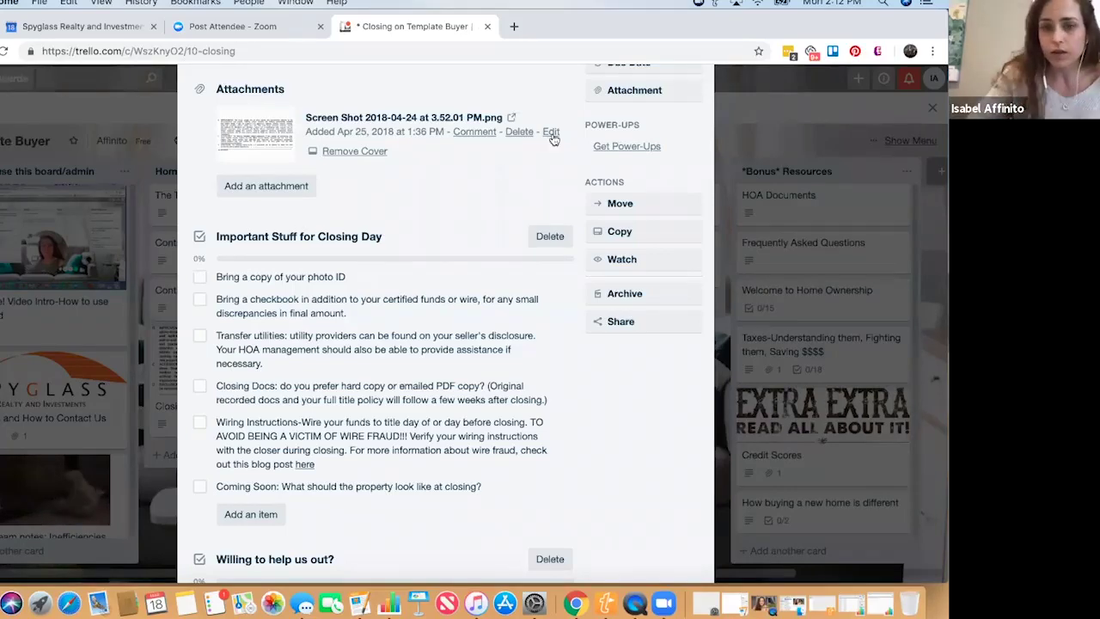
pyautogui.scroll(6, 505, 165)
pyautogui.click(697, 115)
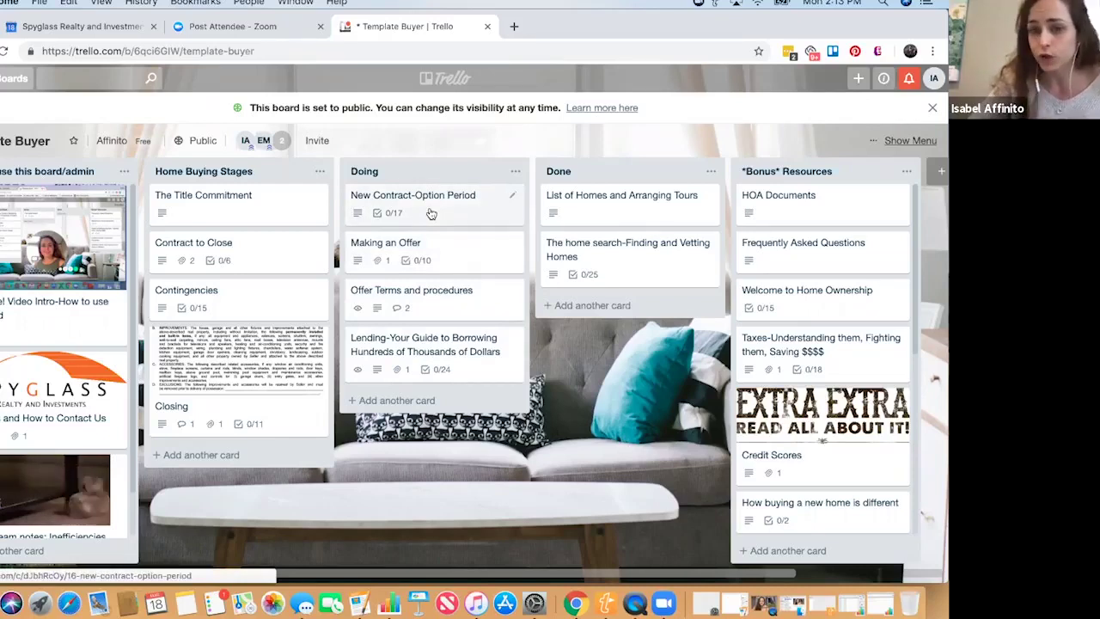
# Return the contract period and both offer cards to Home Buying Stages below The Title Commitment, and both Done cards to Doing.
pyautogui.moveTo(432, 213); pyautogui.dragTo(258, 249)
pyautogui.moveTo(412, 215); pyautogui.dragTo(258, 249)
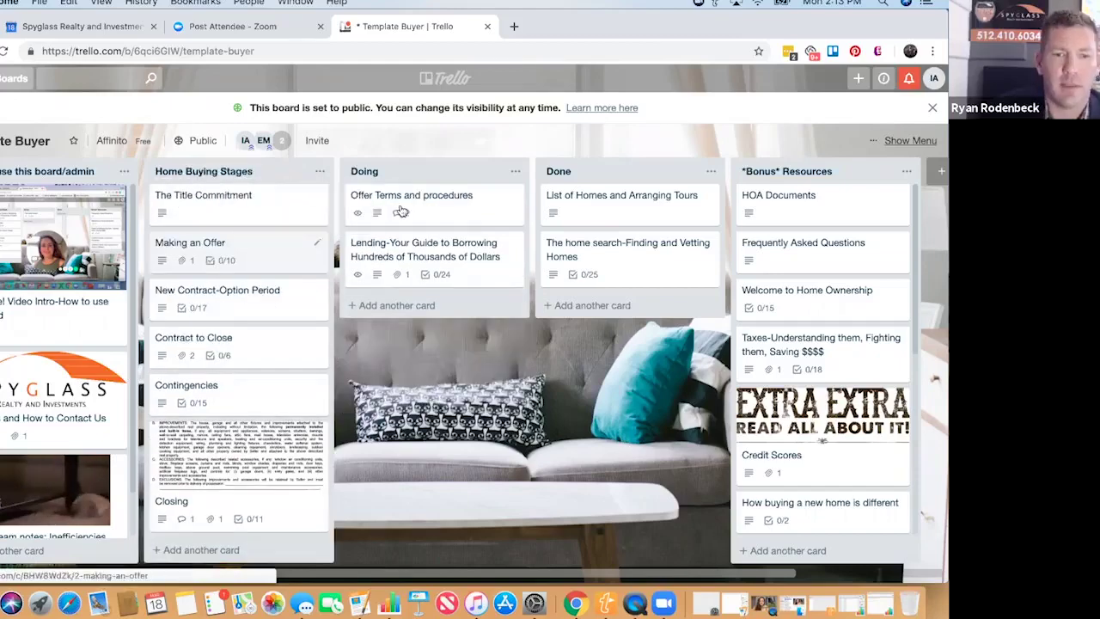
pyautogui.moveTo(403, 213); pyautogui.dragTo(258, 249)
pyautogui.moveTo(583, 208); pyautogui.dragTo(426, 241)
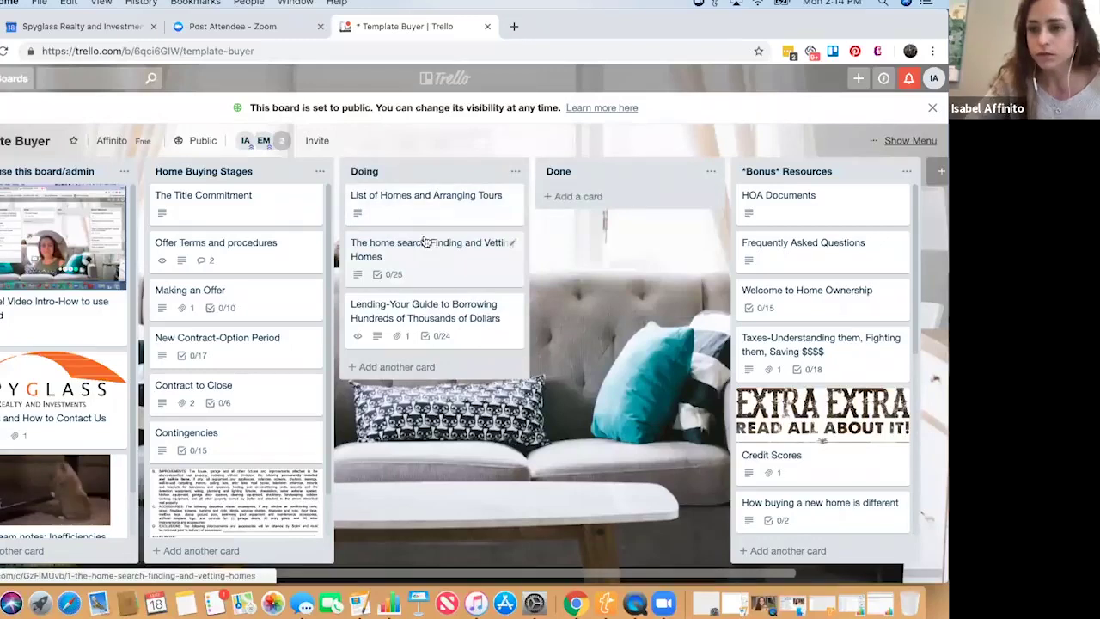